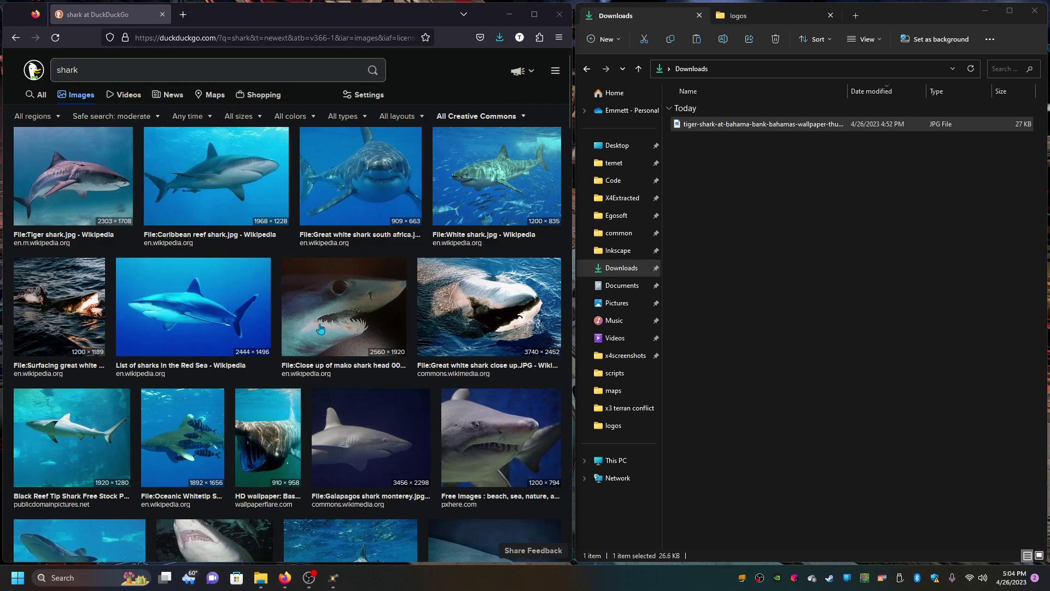
Preview the downloaded tiger shark JPG, then open it in Inkscape
double_click(713, 127)
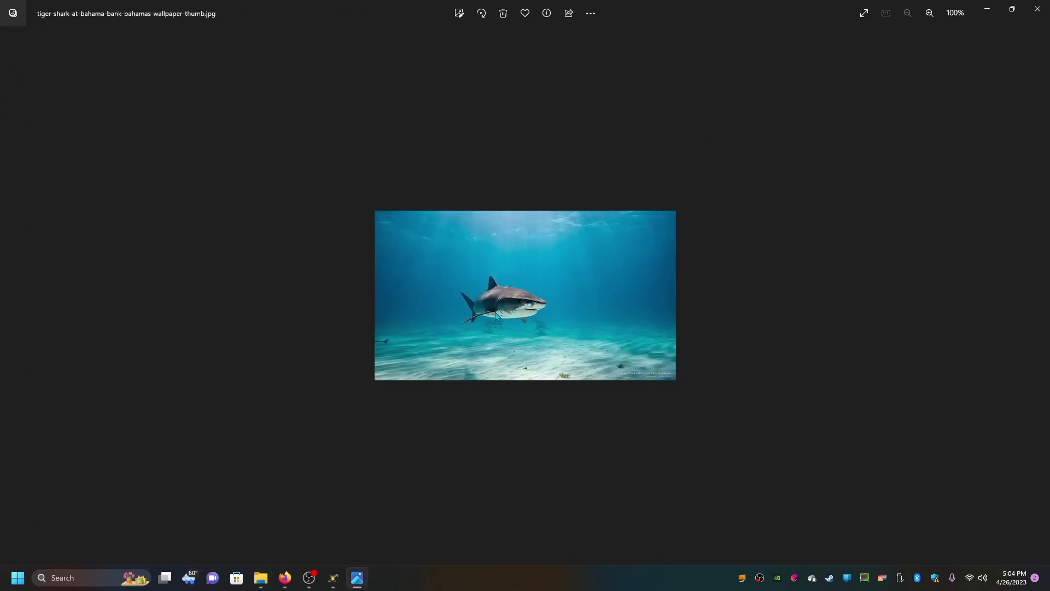
click(1037, 8)
right_click(752, 128)
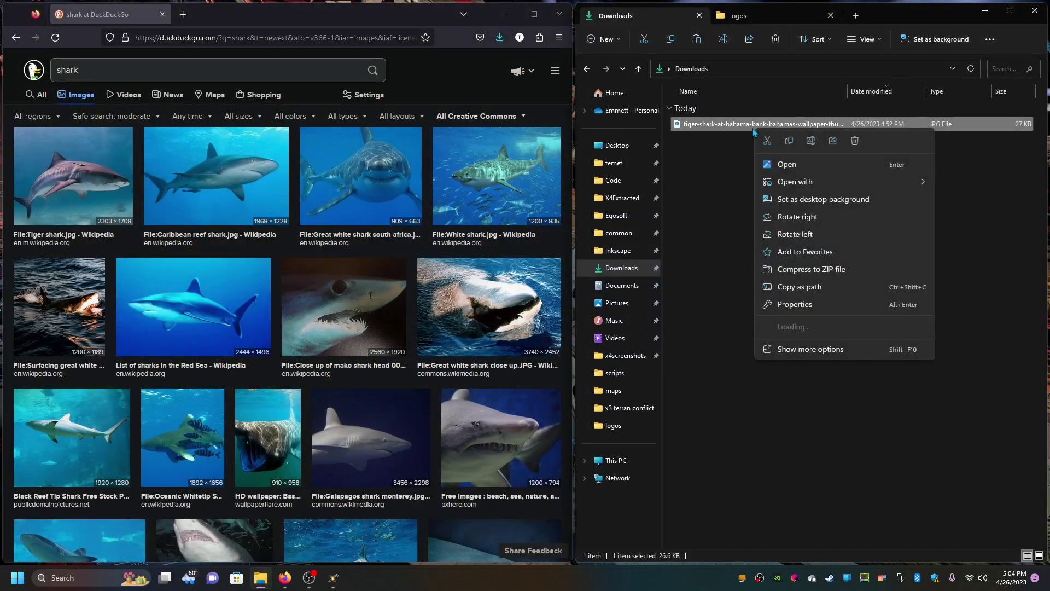
mouse_move(793, 182)
click(719, 219)
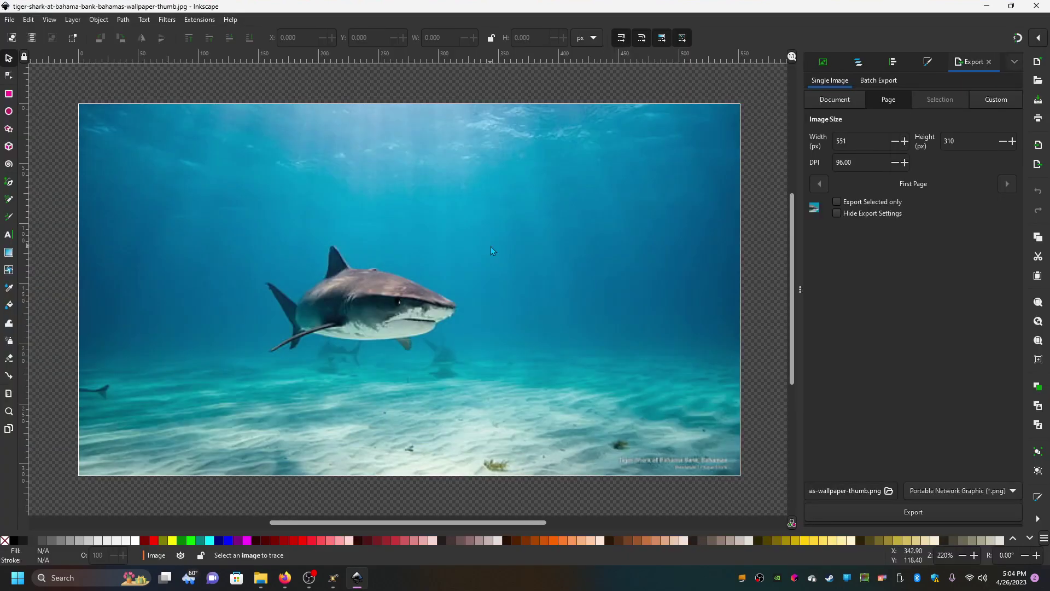
Trace the shark photo with Edge detection at an edge threshold of 0.000
right_click(490, 246)
click(547, 364)
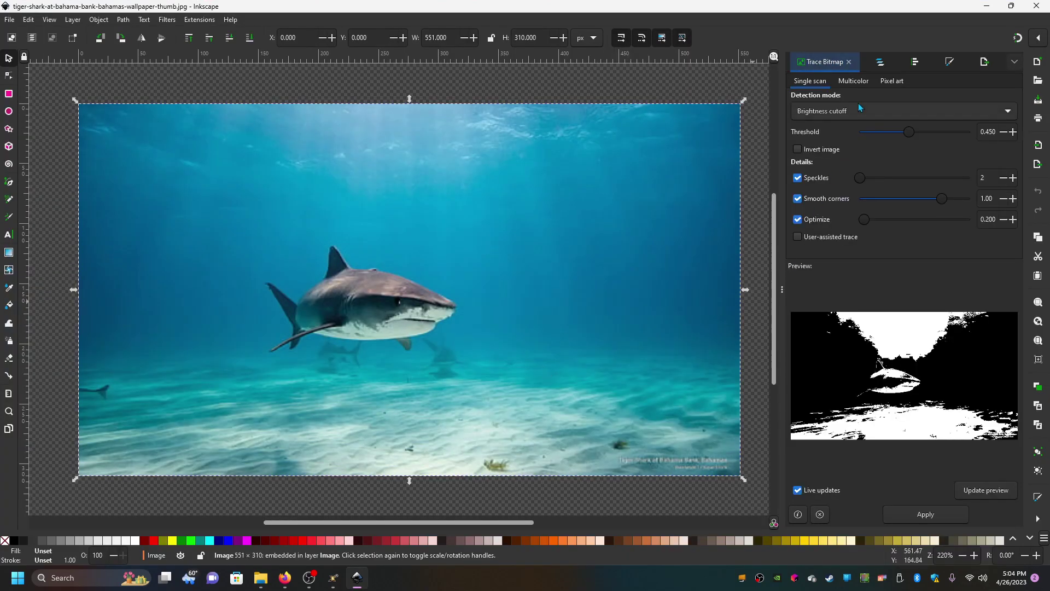
click(848, 111)
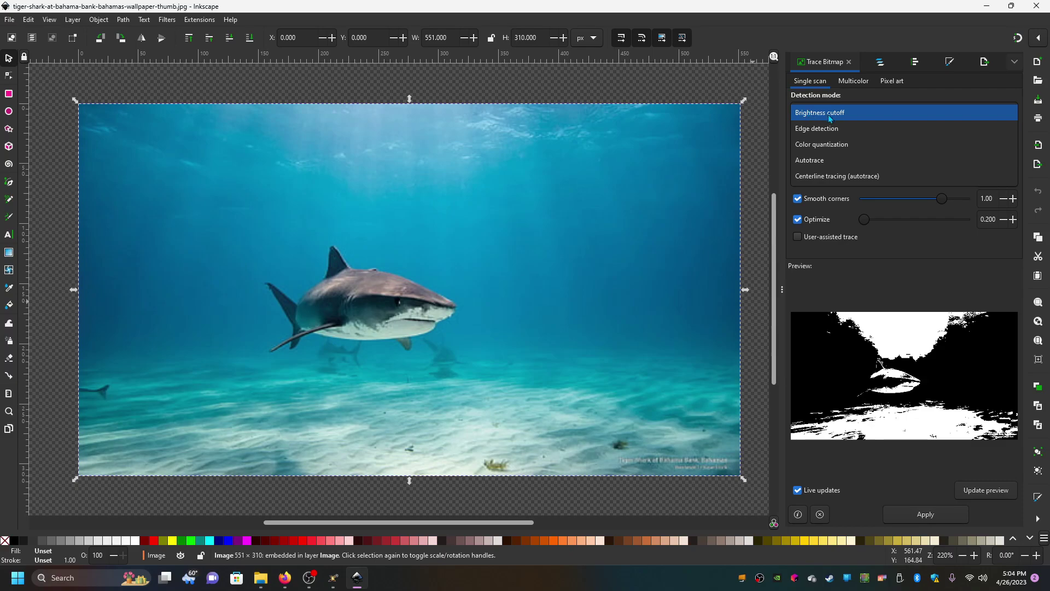
click(830, 129)
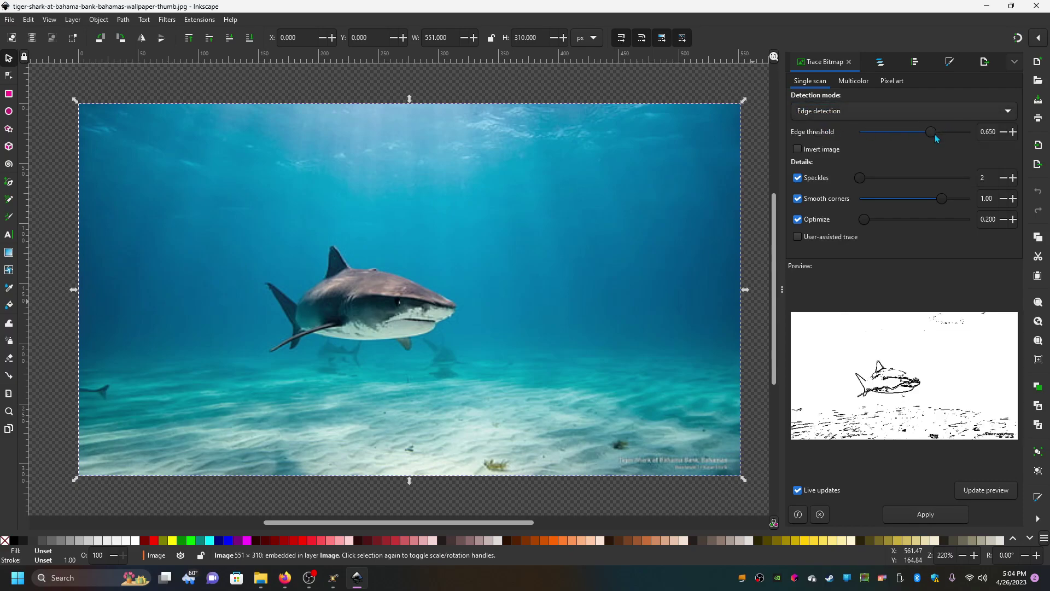
drag(935, 139, 859, 137)
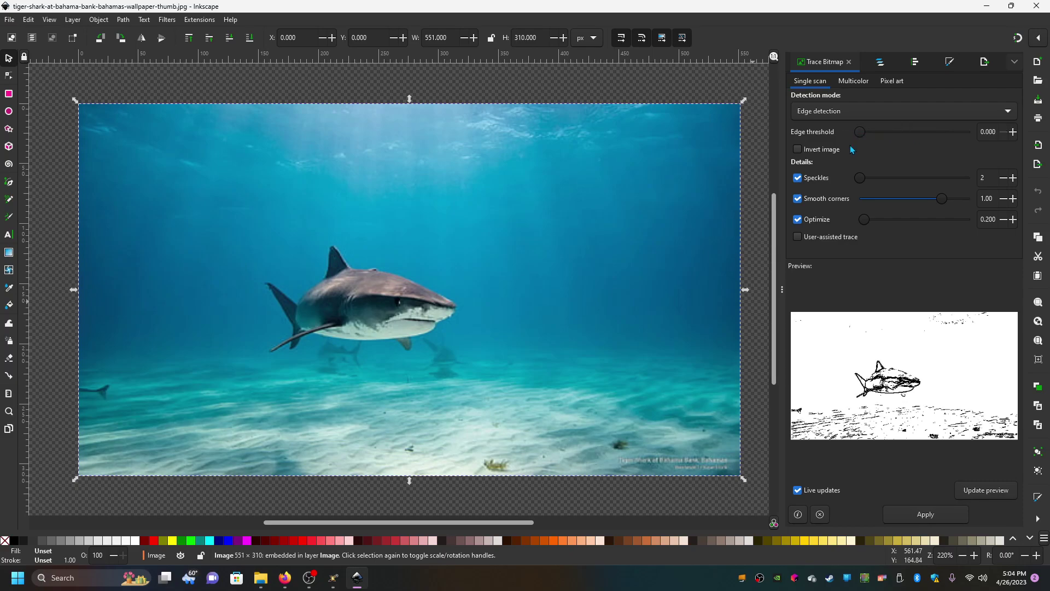
click(913, 513)
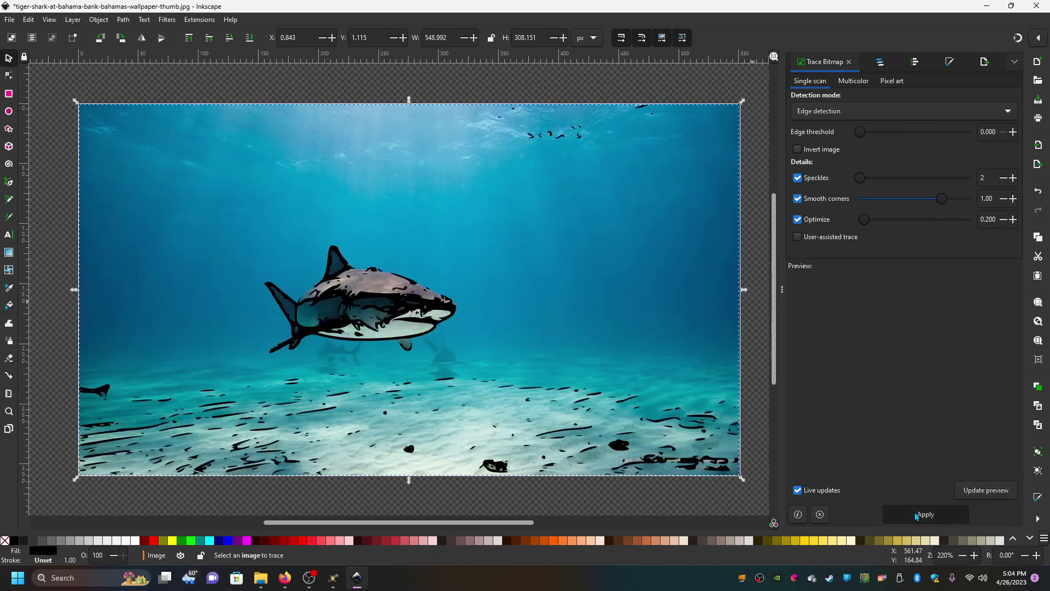
Delete the original photo image10 from the Layers and Objects list
click(872, 65)
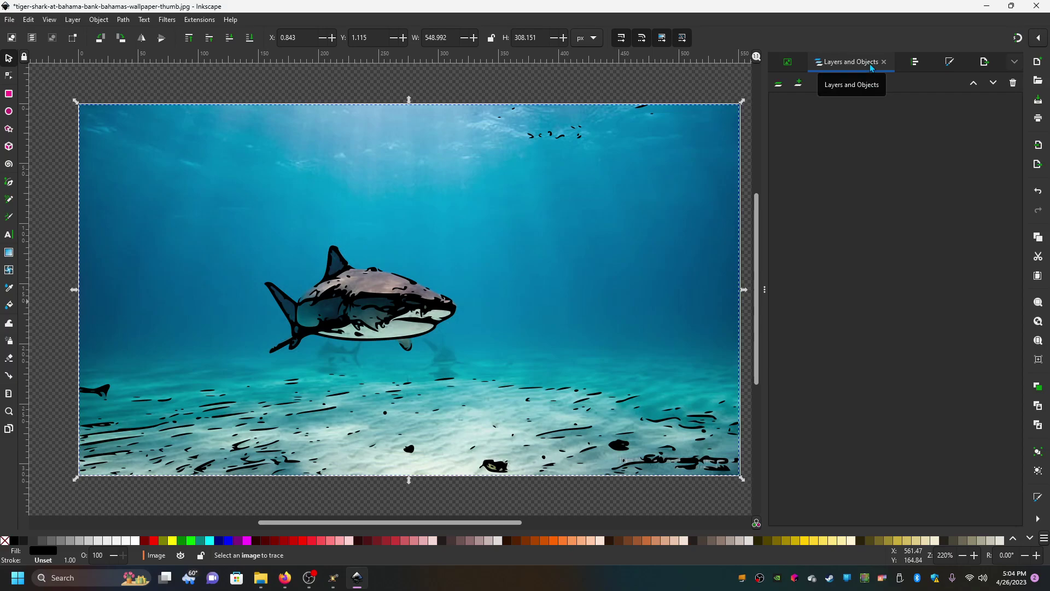
click(1015, 63)
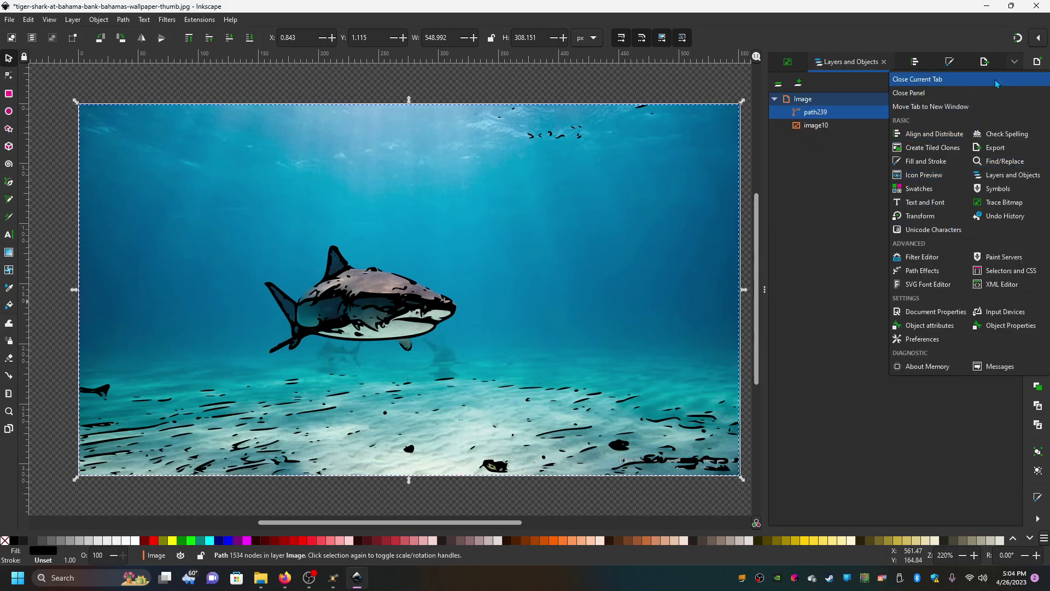
click(1013, 68)
click(817, 125)
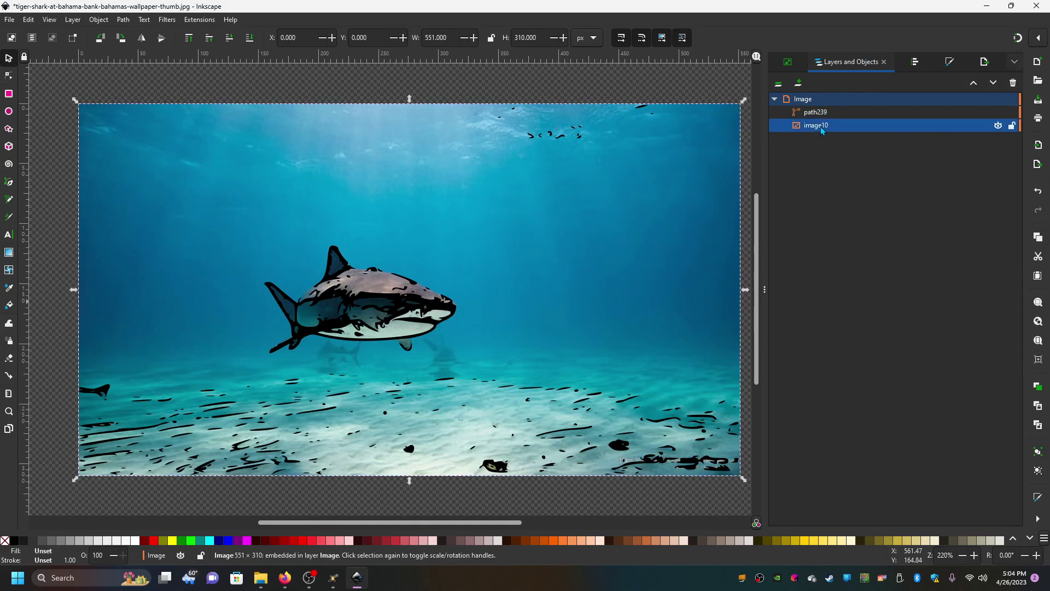
right_click(820, 126)
click(856, 191)
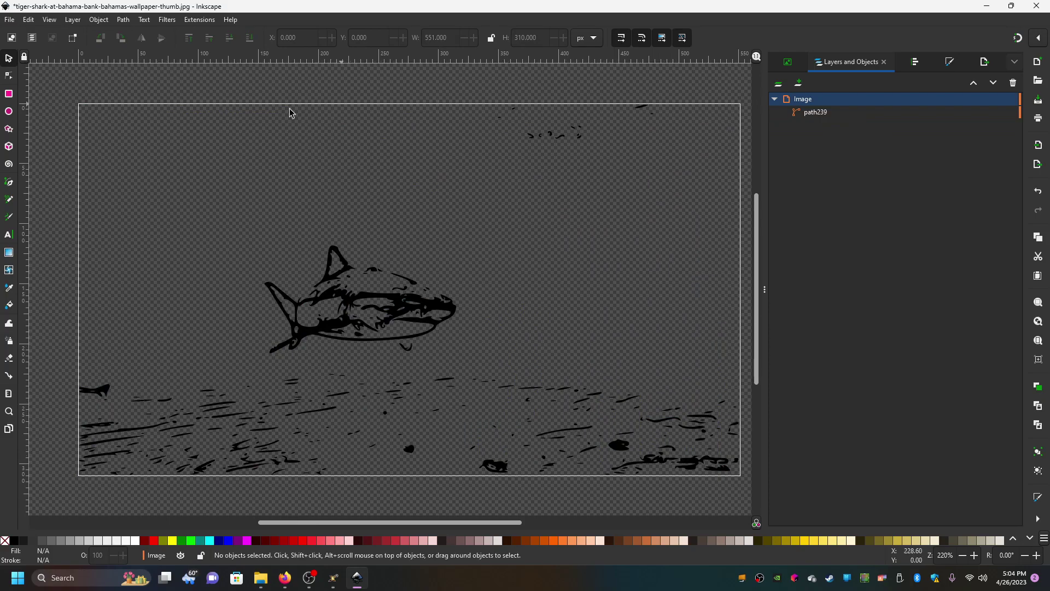
Erase the seabed strokes and the top-right speck, leaving a shark path of about 159.7 × 89.7 px
click(9, 357)
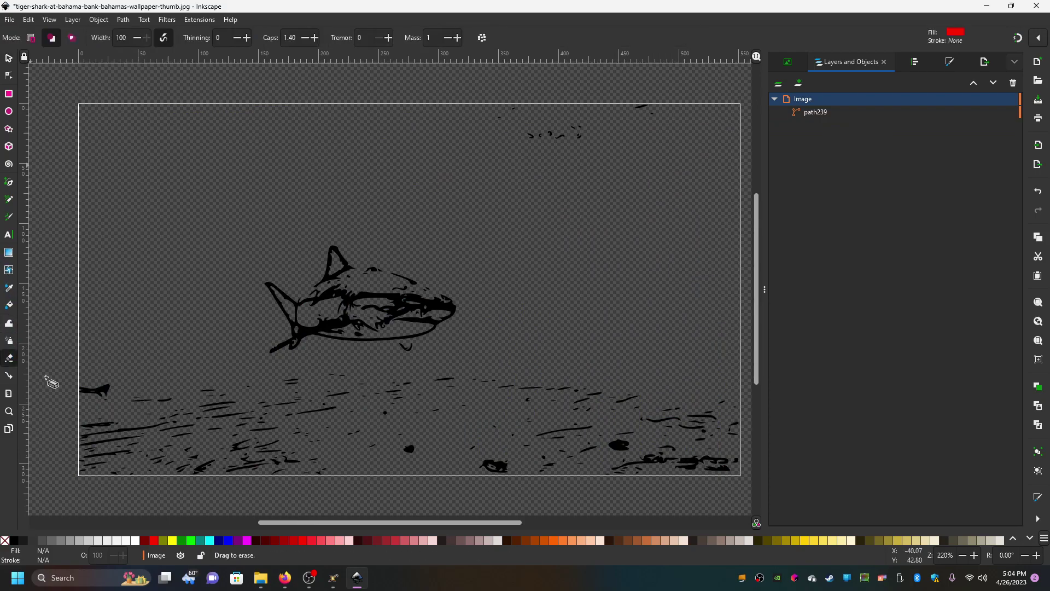
mouse_move(89, 386)
mouse_down()
mouse_move(114, 399)
mouse_move(104, 419)
mouse_move(73, 399)
mouse_move(87, 377)
mouse_move(101, 467)
mouse_move(92, 472)
mouse_move(293, 461)
mouse_move(752, 467)
mouse_move(742, 415)
mouse_move(452, 394)
mouse_move(162, 409)
mouse_move(318, 386)
mouse_move(513, 428)
mouse_move(585, 429)
mouse_move(304, 428)
mouse_move(195, 440)
mouse_move(136, 427)
mouse_move(172, 404)
mouse_move(175, 438)
mouse_move(510, 469)
mouse_move(605, 442)
mouse_move(591, 237)
mouse_move(534, 116)
mouse_move(498, 99)
mouse_move(574, 127)
mouse_move(604, 160)
mouse_move(645, 142)
mouse_up()
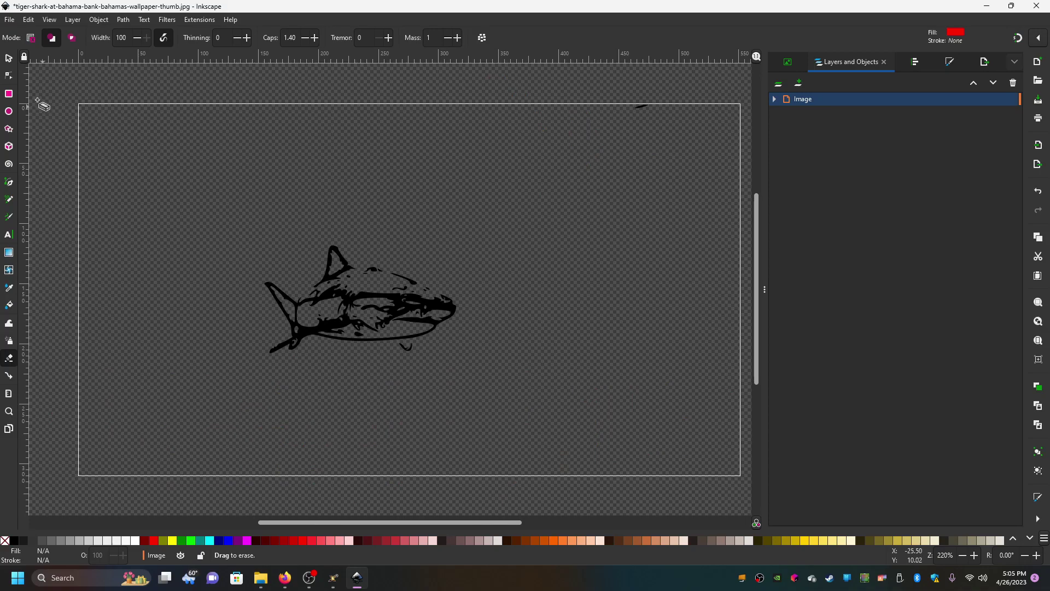
click(9, 59)
click(357, 295)
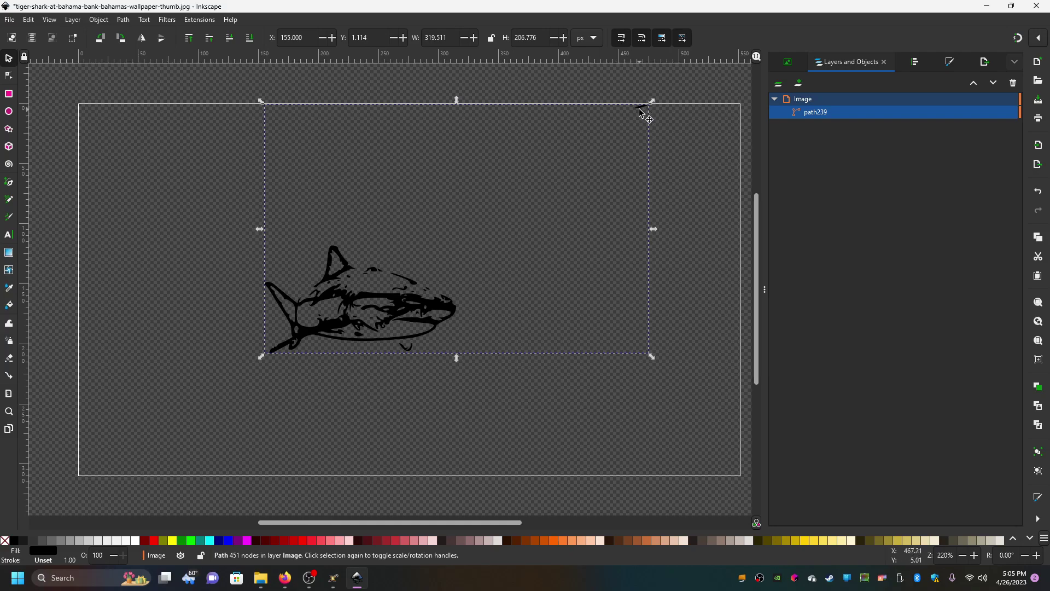
click(9, 360)
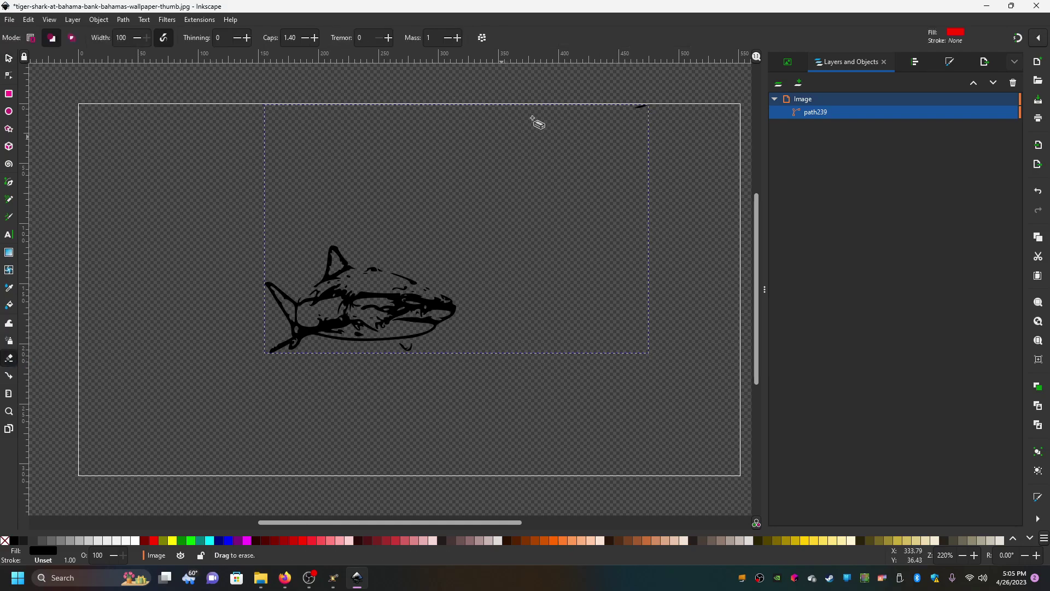
mouse_move(602, 104)
mouse_down()
mouse_move(677, 117)
mouse_move(681, 139)
mouse_up()
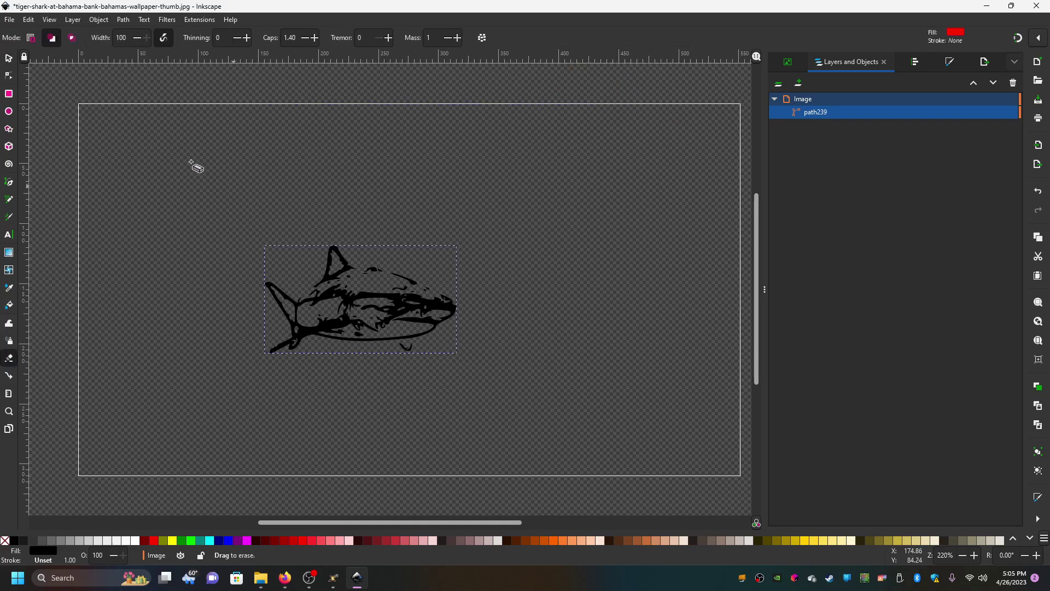
click(8, 59)
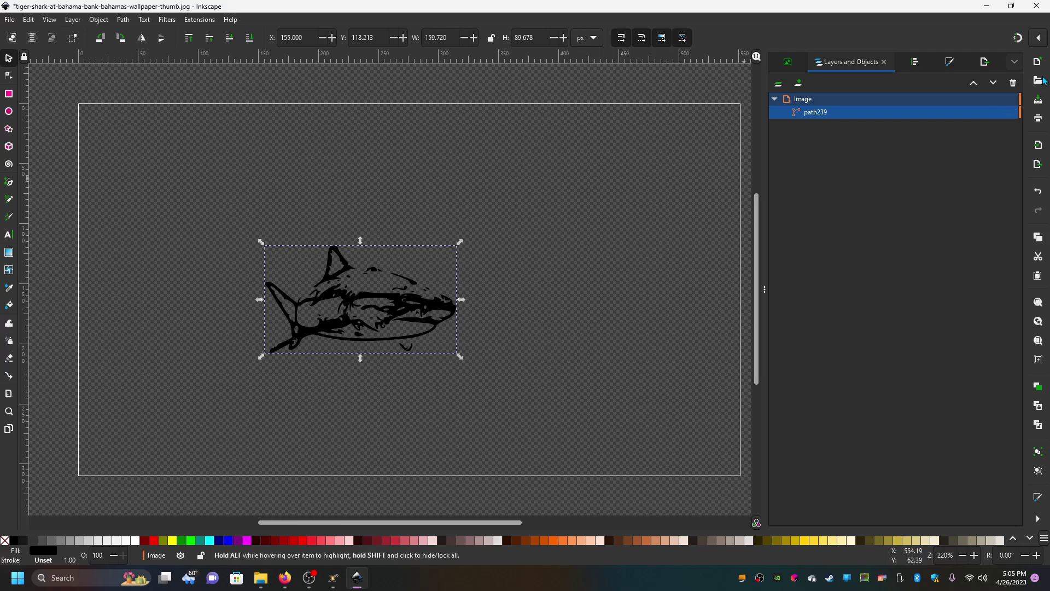
Check the document's page settings
click(1016, 62)
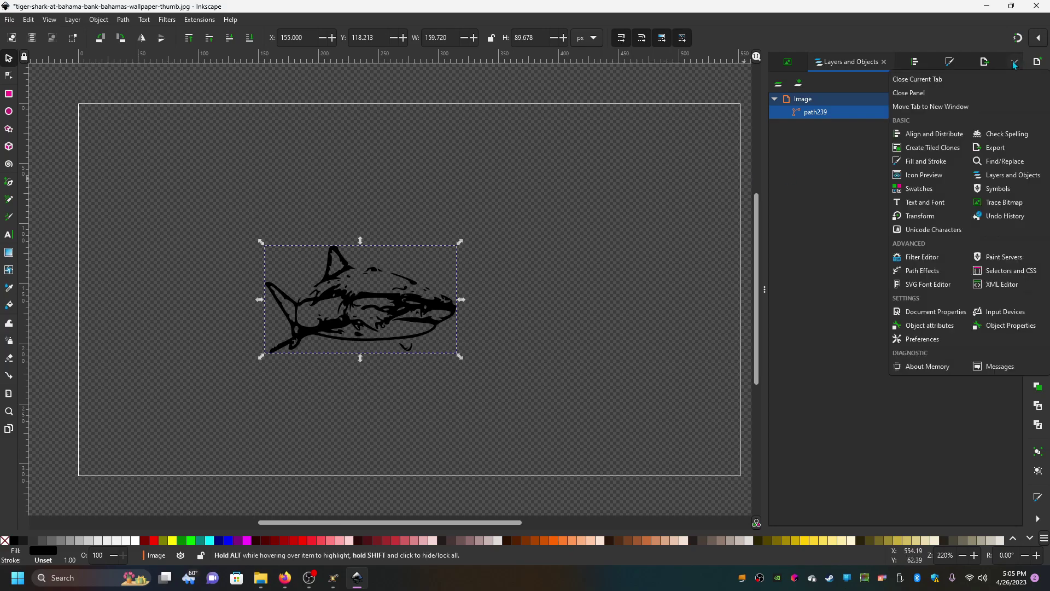
click(958, 313)
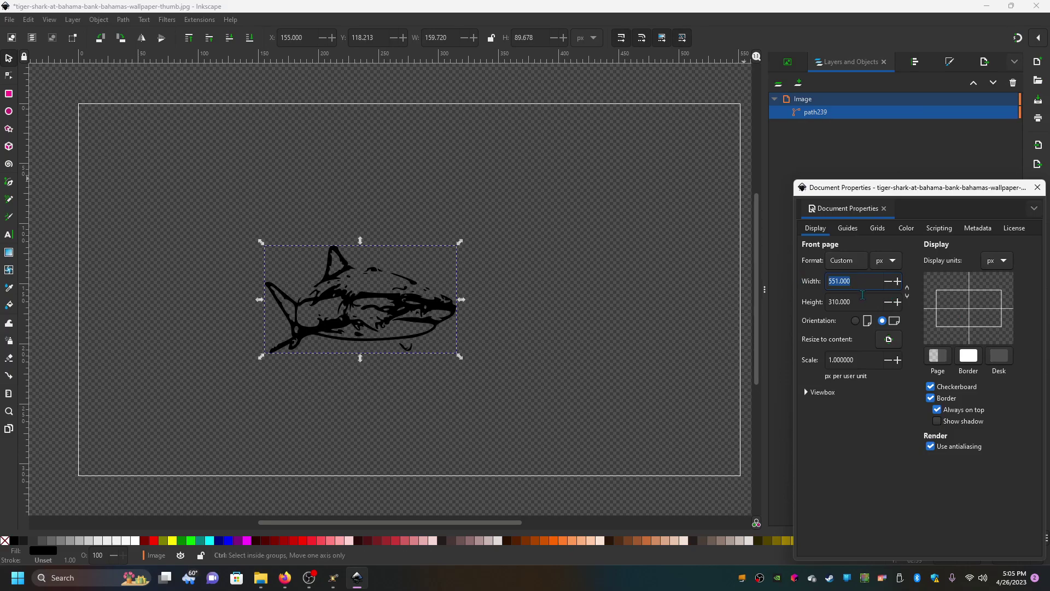
click(1038, 187)
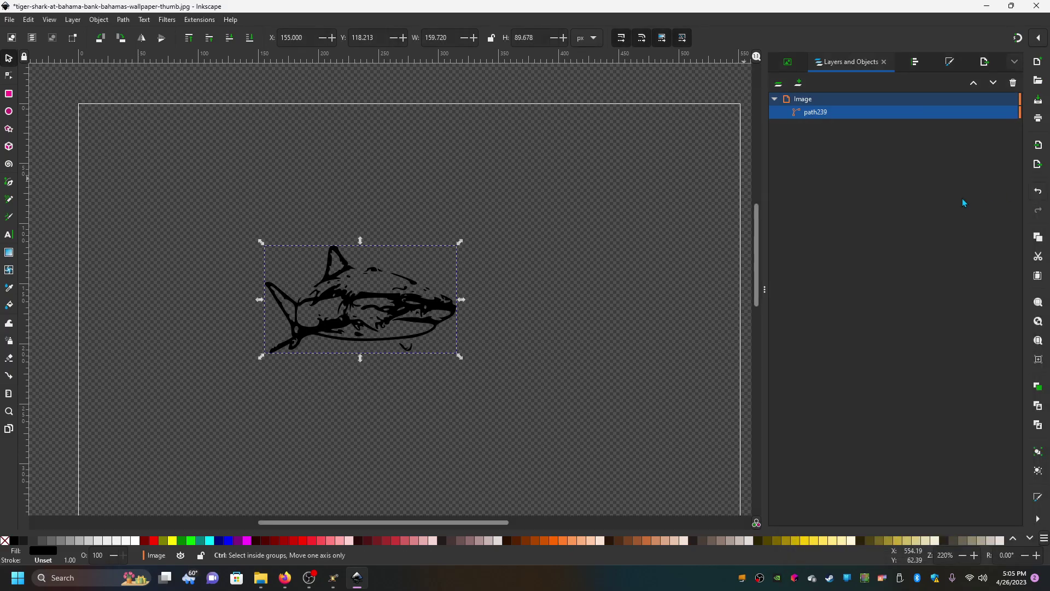
Scale the shark up to about 543 × 305 px so it spans the page width
scroll(558, 269, down, 1)
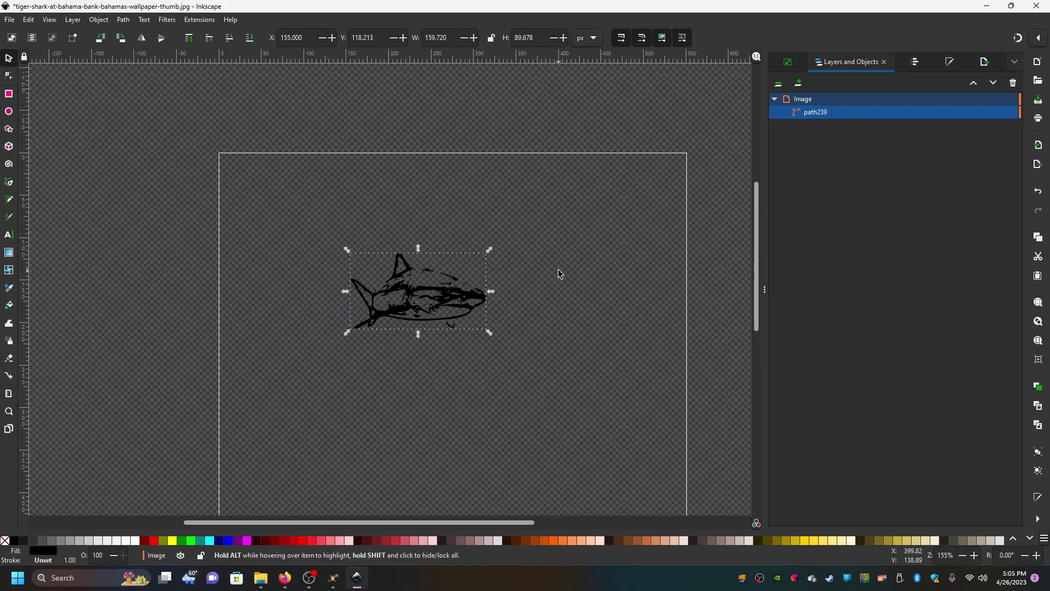
scroll(557, 269, down, 1)
scroll(558, 269, down, 3)
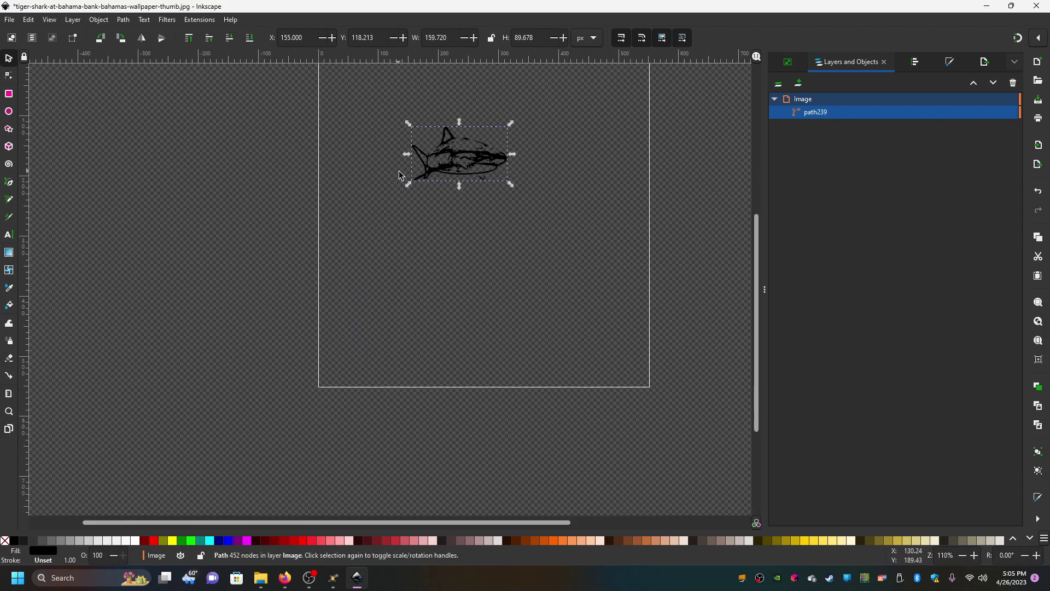
drag(408, 185, 316, 408)
drag(511, 183, 654, 182)
Centre the shark vertically on the page using Align and Distribute
scroll(683, 323, up, 4)
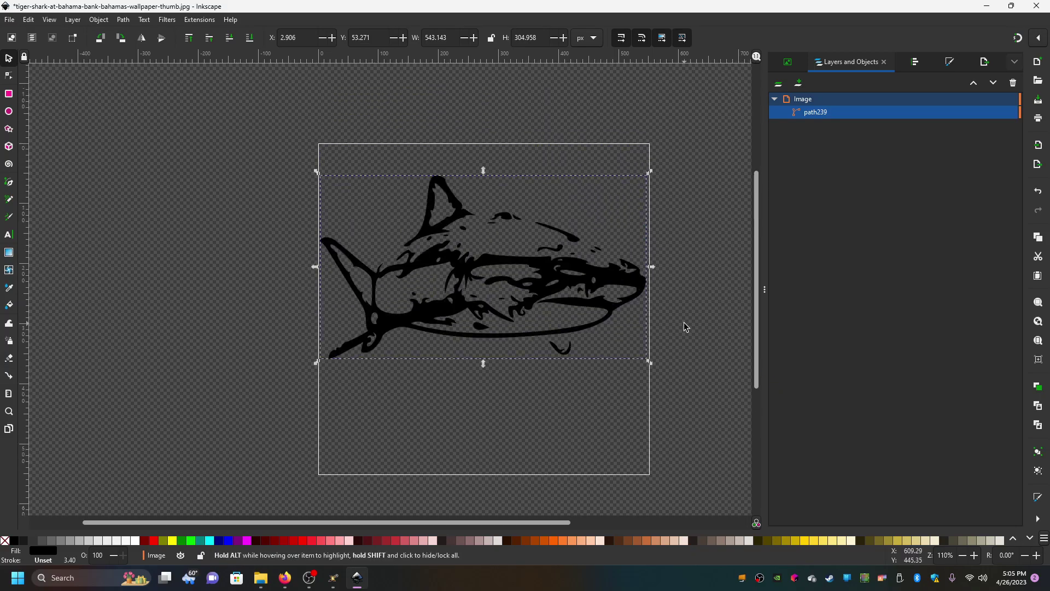
click(915, 62)
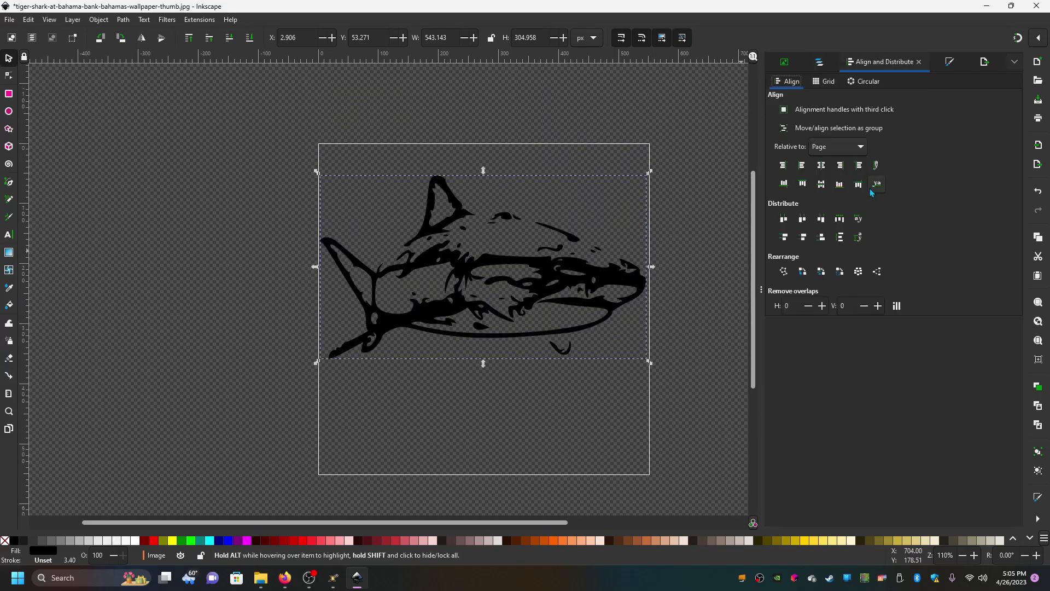
click(821, 184)
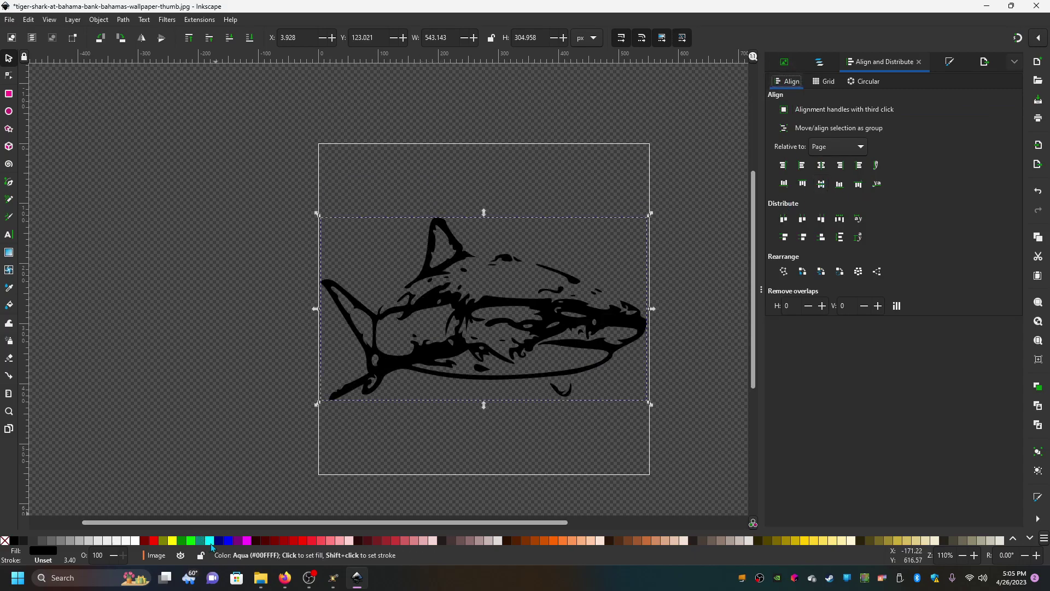
Fill the shark with the Aqua swatch and bring up File > Export
click(209, 540)
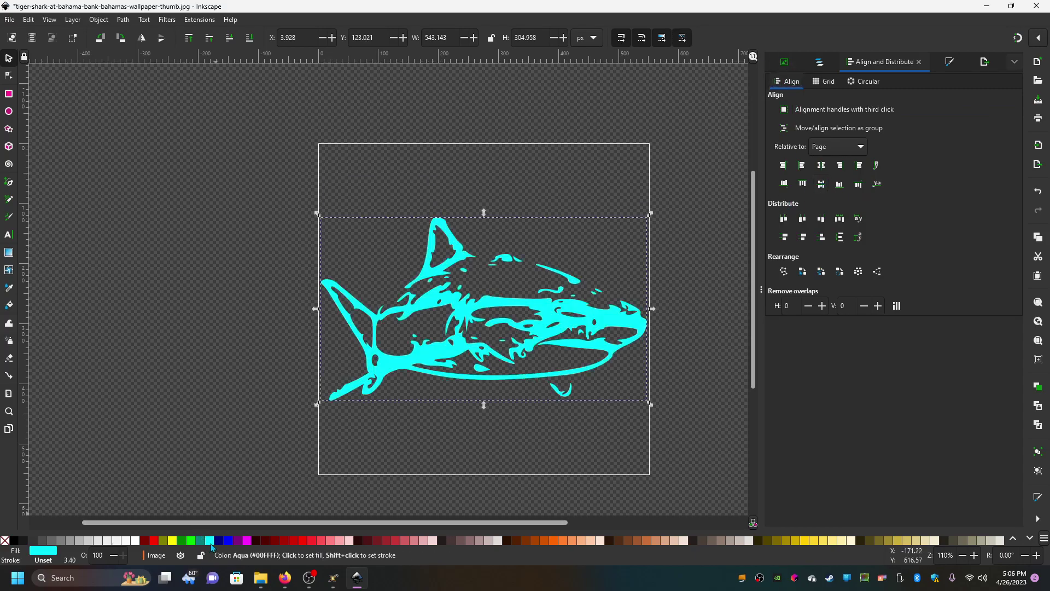
click(10, 24)
click(25, 167)
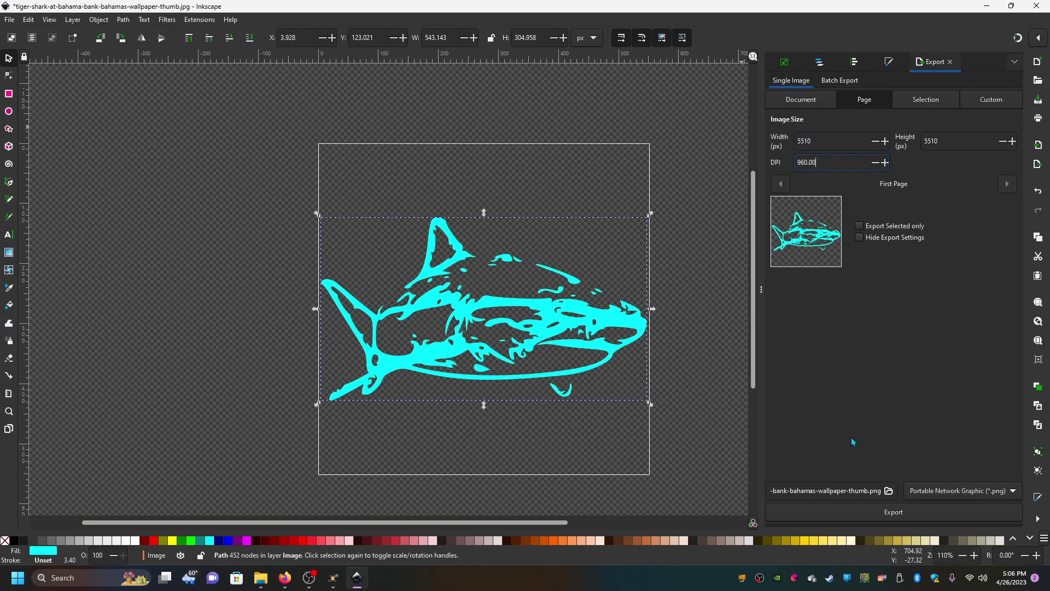
Export the page as a 5510 × 5510 px PNG at 960 DPI
click(857, 520)
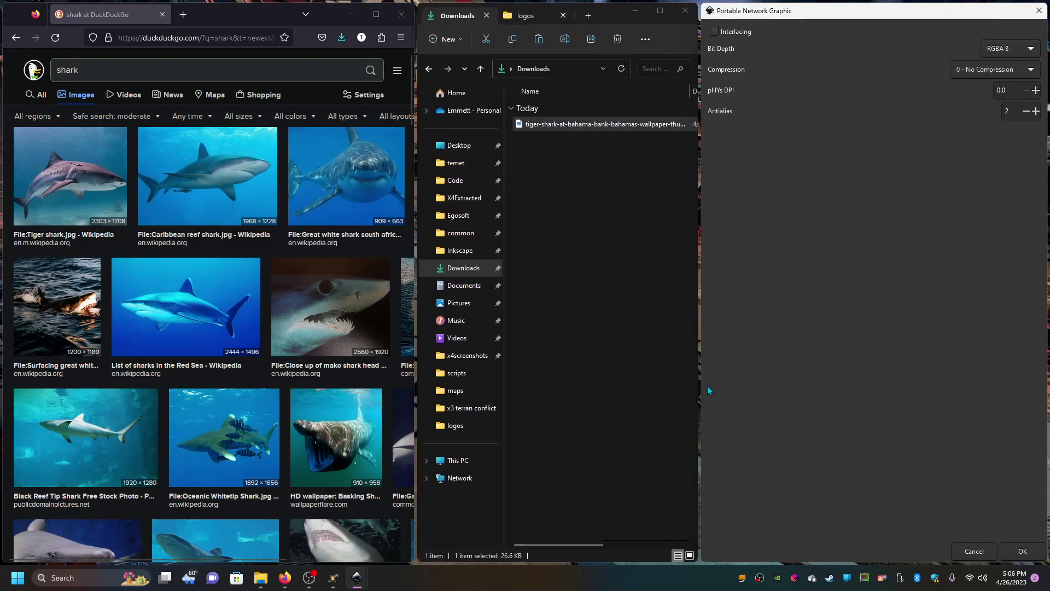
click(1038, 547)
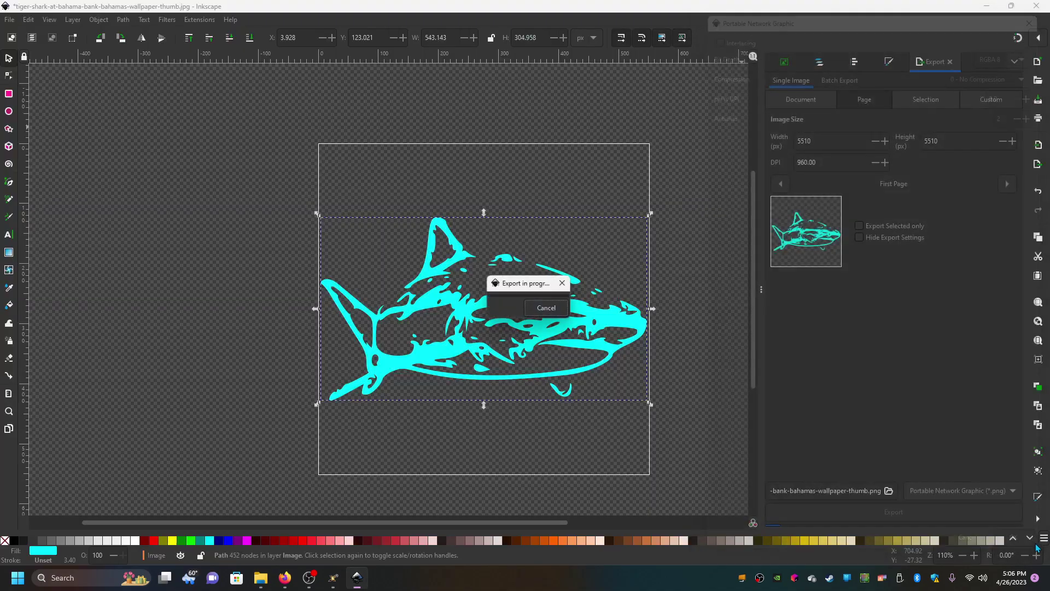
Rename the exported PNG in Downloads to shark.png and close its preview
click(986, 6)
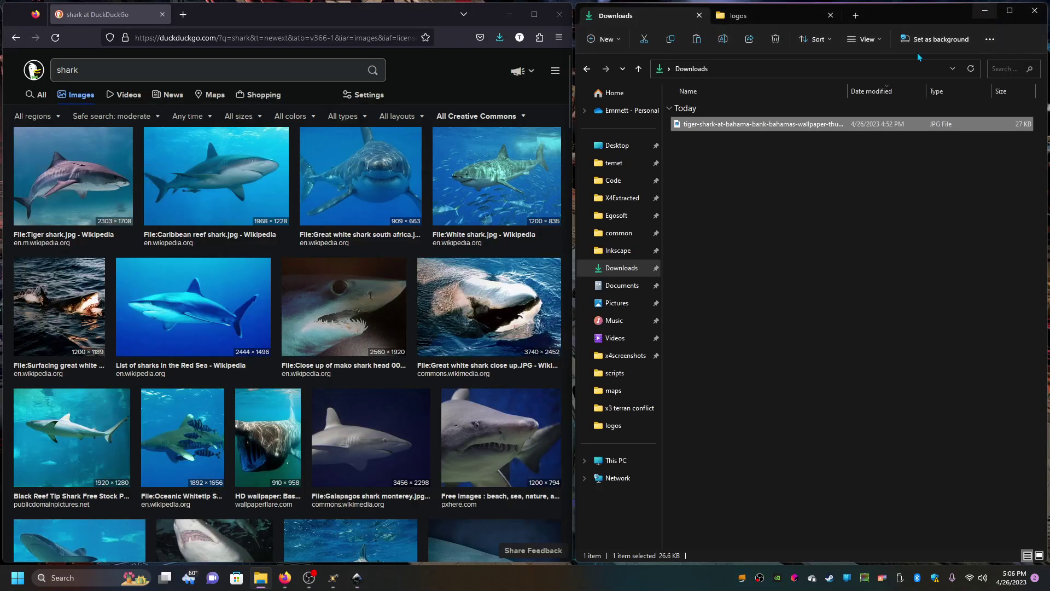
click(754, 123)
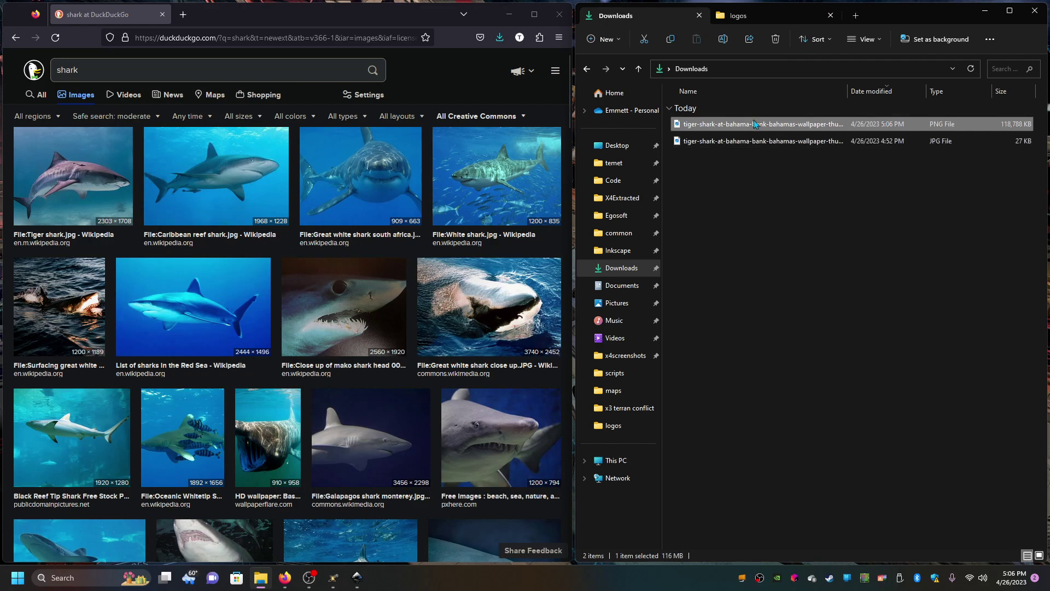
right_click(754, 123)
click(811, 133)
text(s)
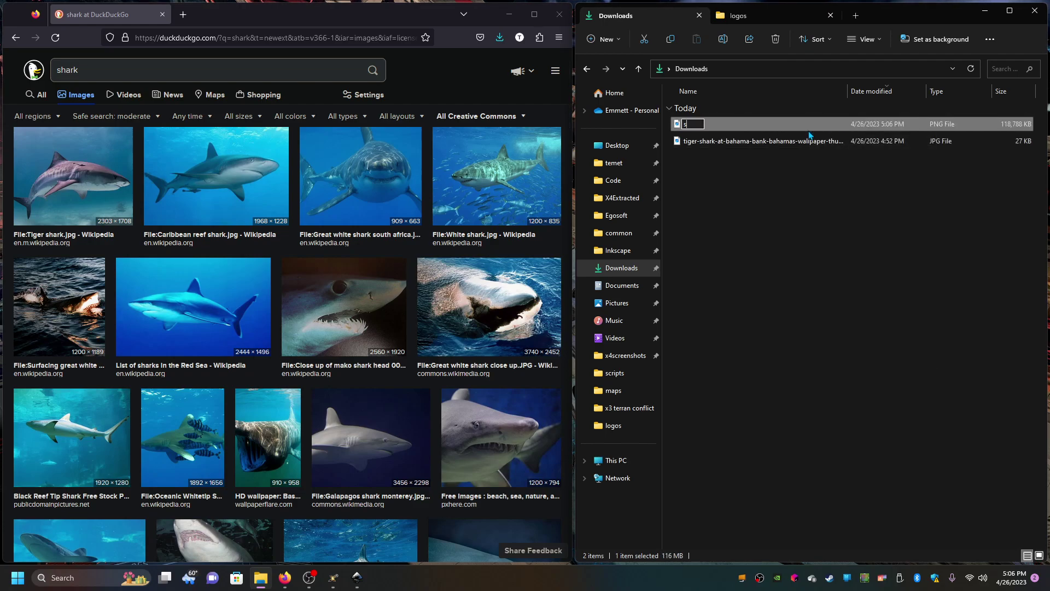
text(hark)
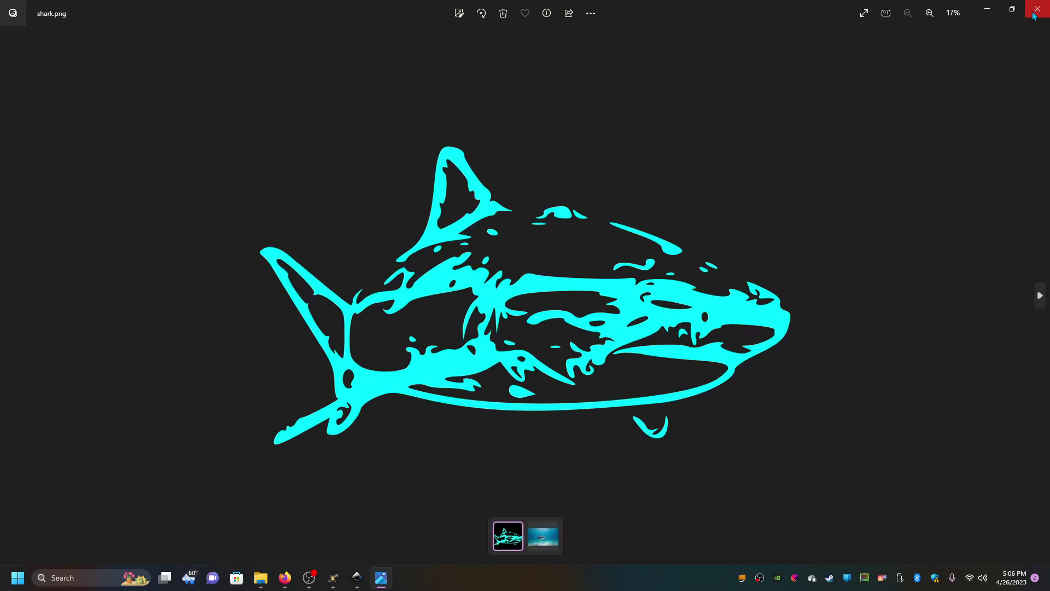
click(1037, 9)
Copy shark.png into the X4 logos folder, then bring the X4 game forward
right_click(687, 125)
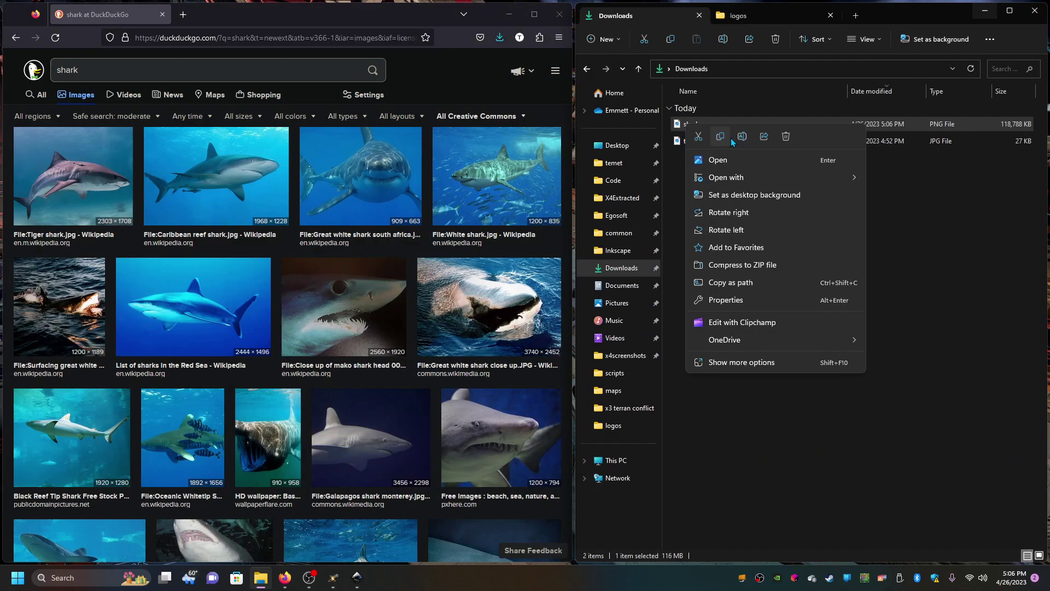
click(730, 138)
click(738, 16)
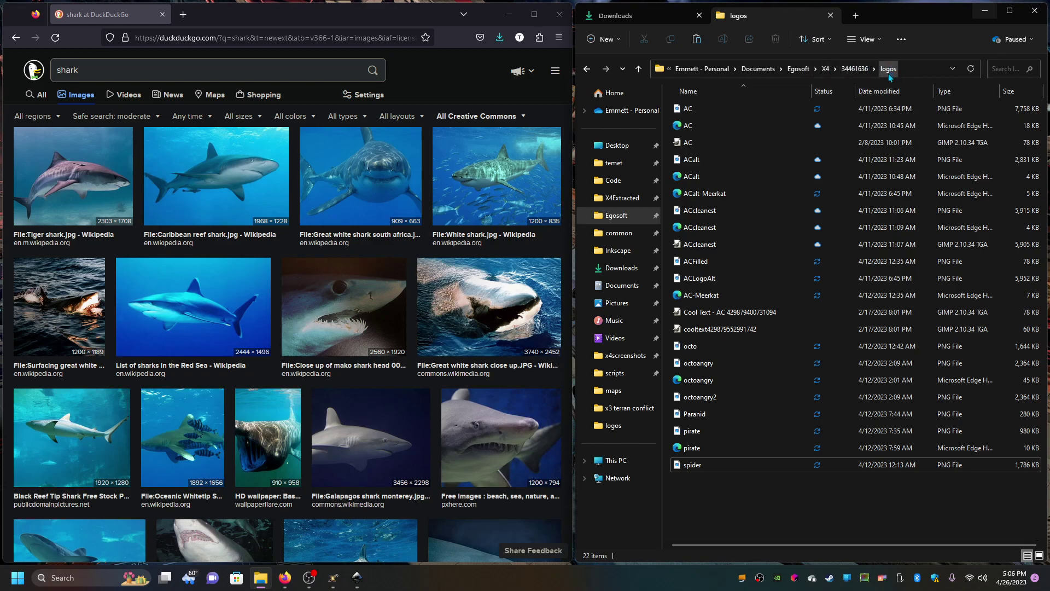
right_click(723, 494)
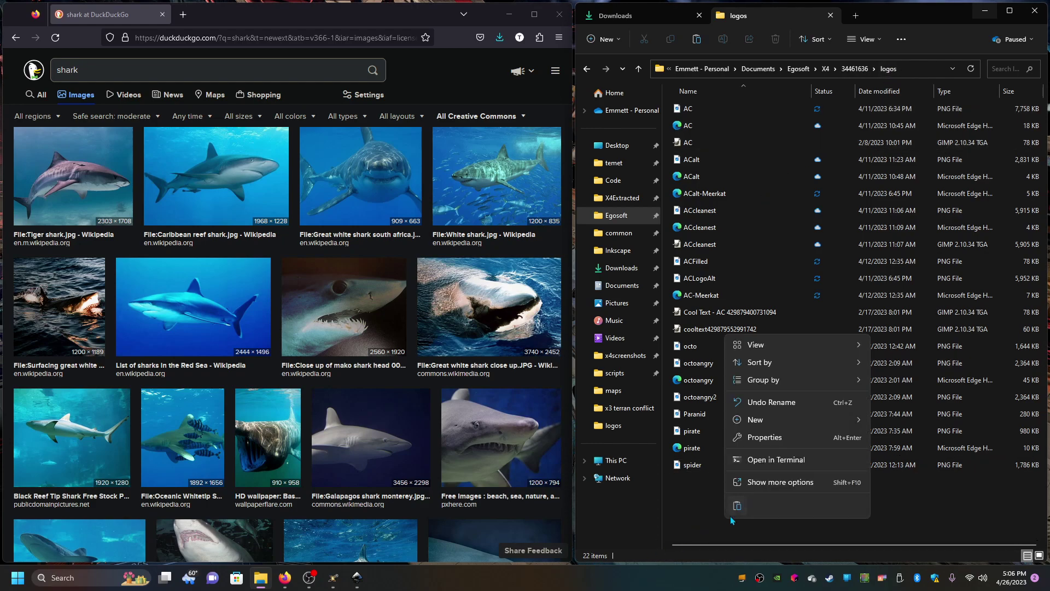
click(736, 505)
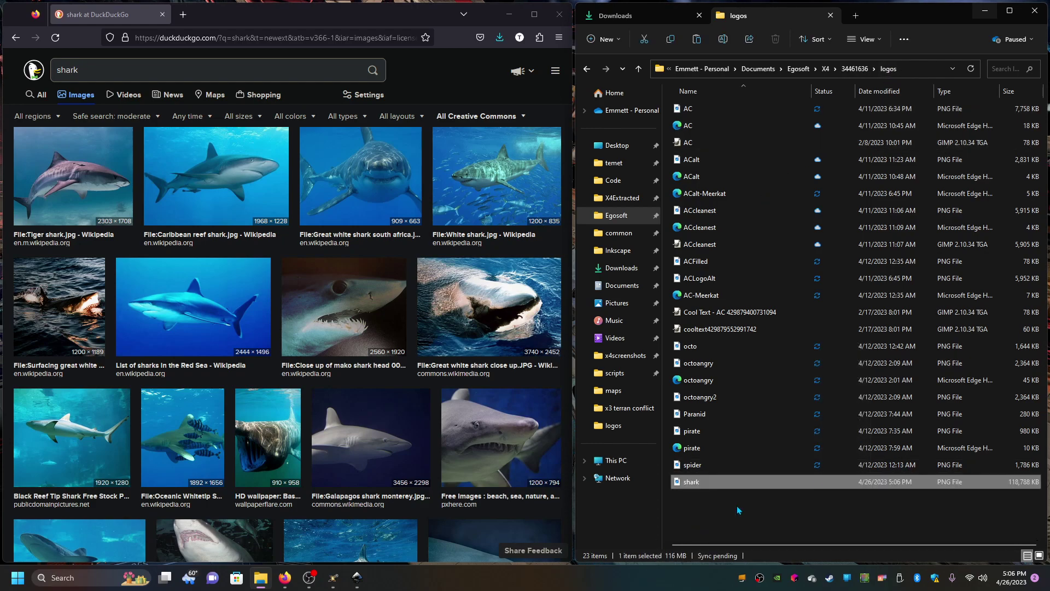
click(333, 578)
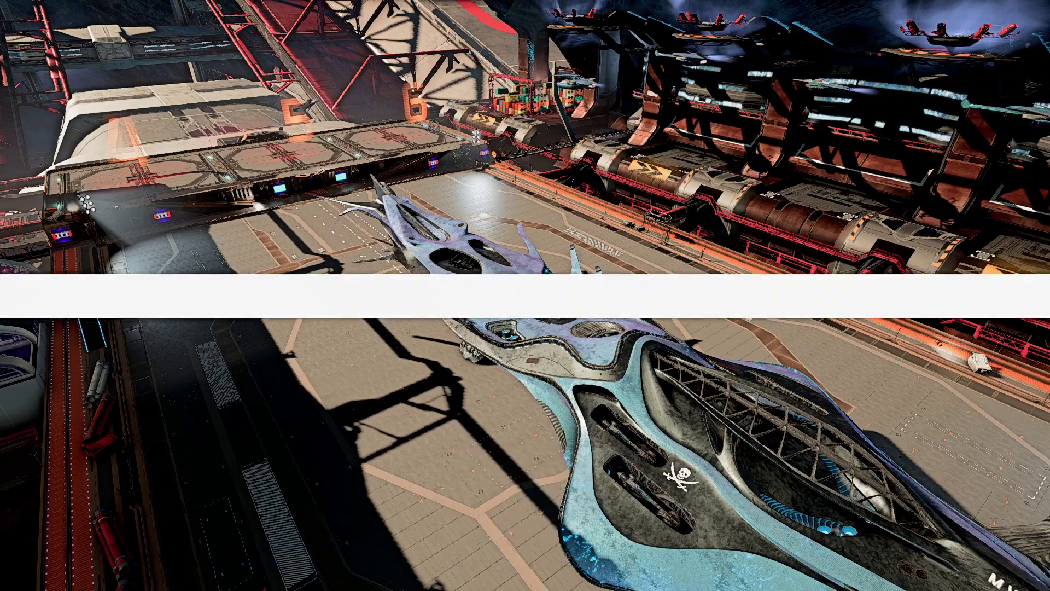
In Player Information, choose the custom shark as the empire logo and return to the game
key(Escape)
click(501, 24)
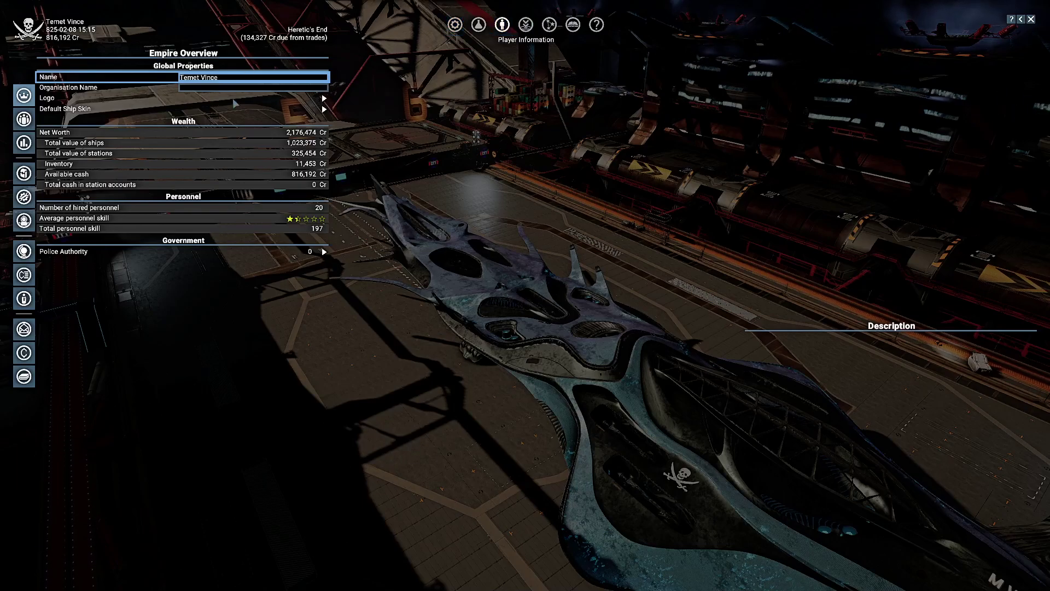
click(240, 98)
click(429, 463)
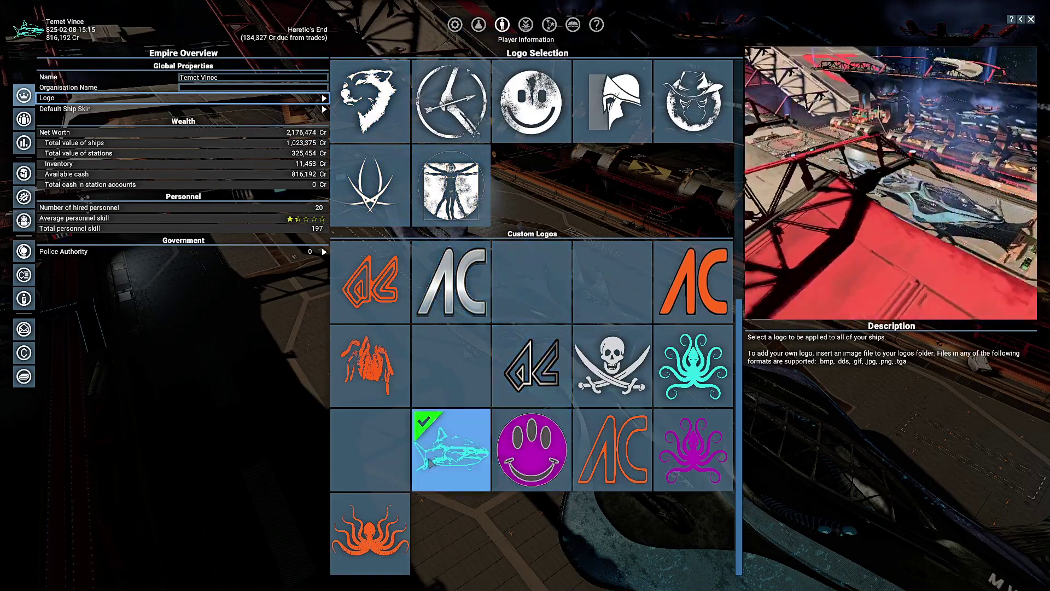
key(Escape)
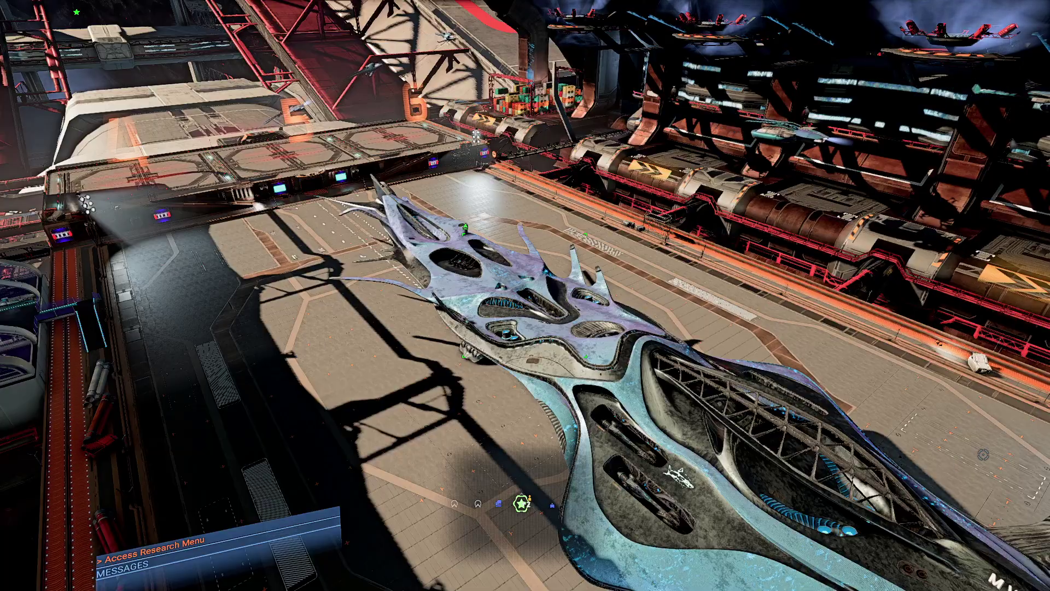